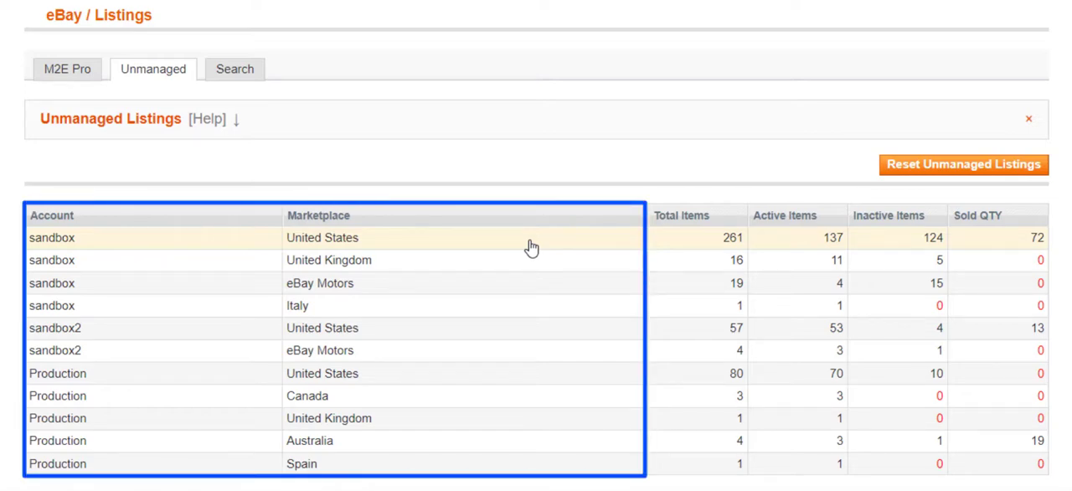
View the sandbox account's unmanaged listings for the United States marketplace
{"action": "left_click", "coordinate": [531, 247]}
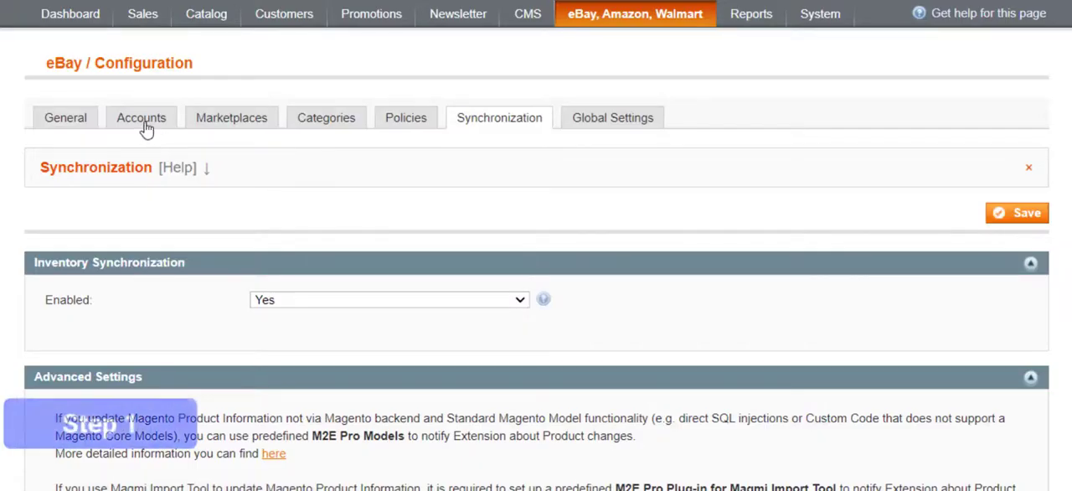
In the sandbox eBay account's Unmanaged Listings settings, set Import Unmanaged Listings to Yes
{"action": "left_click", "coordinate": [143, 119]}
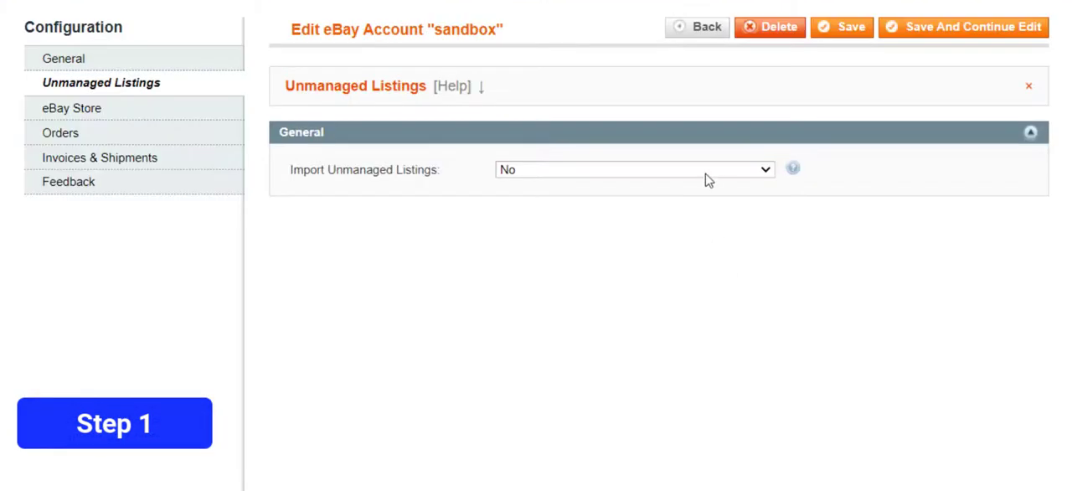
{"action": "left_click", "coordinate": [708, 172]}
{"action": "left_click", "coordinate": [708, 187]}
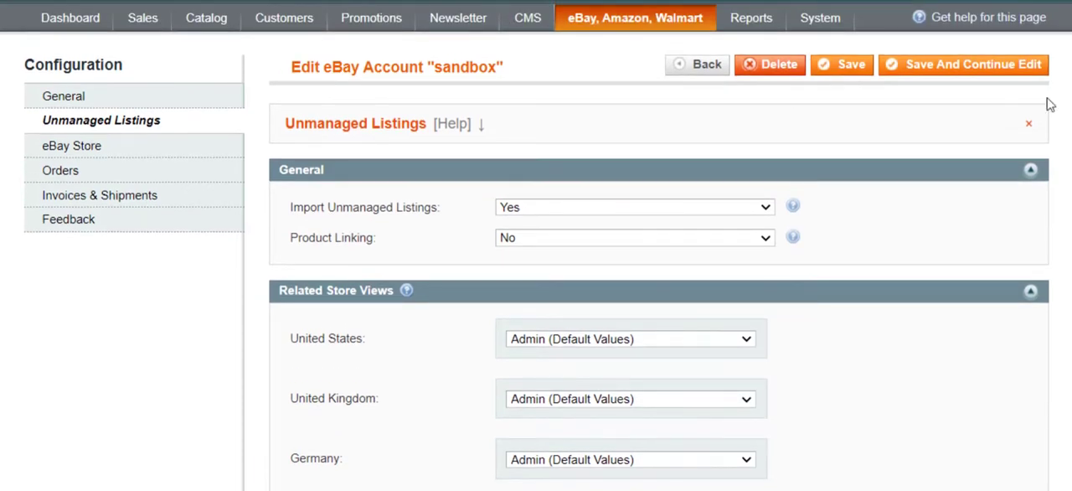
Go to the unmanaged eBay listings and open those of the sandbox account on the United States marketplace
{"action": "mouse_move", "coordinate": [701, 25]}
{"action": "mouse_move", "coordinate": [701, 44]}
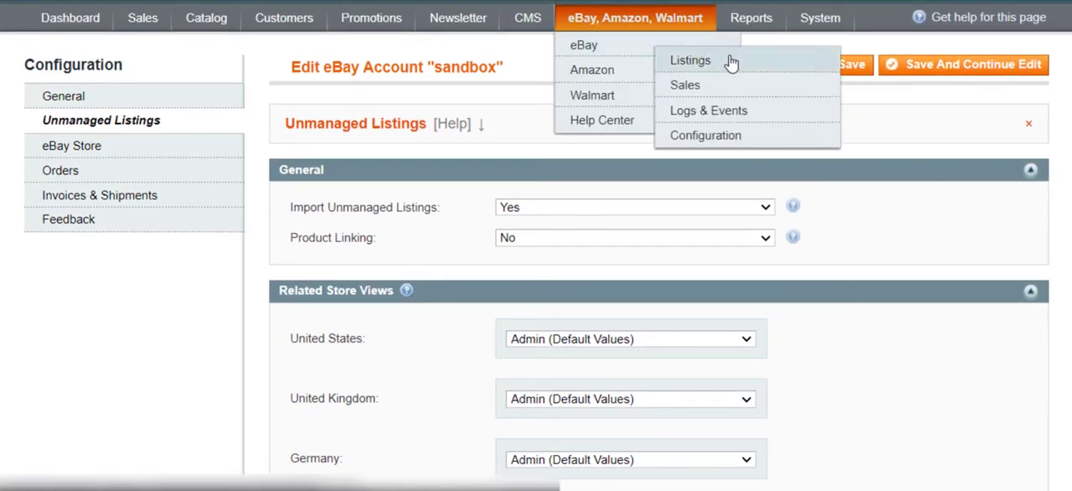
{"action": "left_click", "coordinate": [758, 73]}
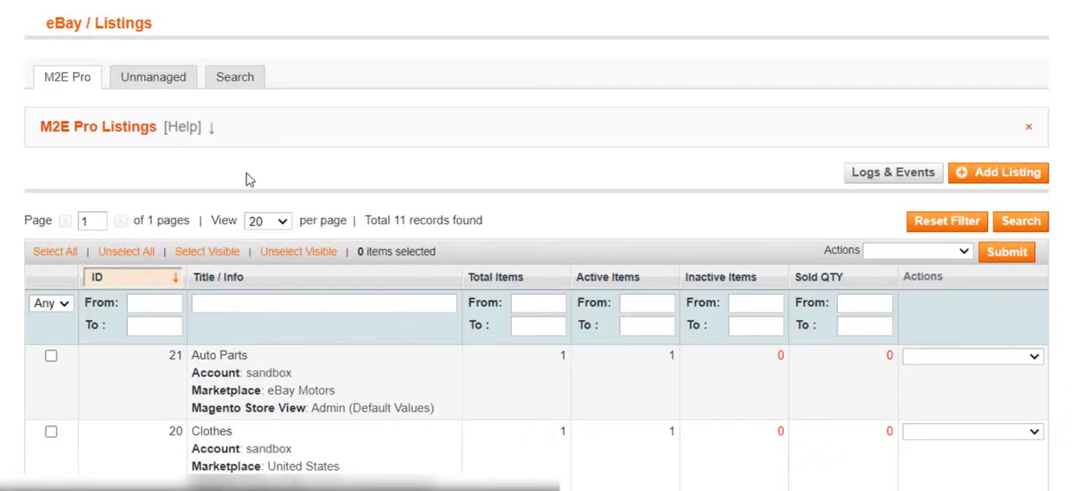
{"action": "left_click", "coordinate": [184, 83]}
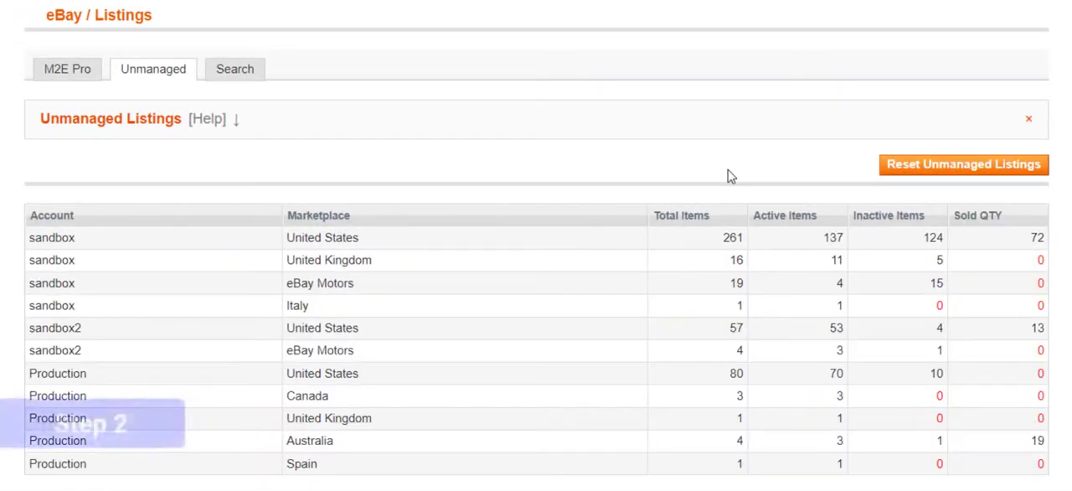
{"action": "left_click", "coordinate": [531, 246]}
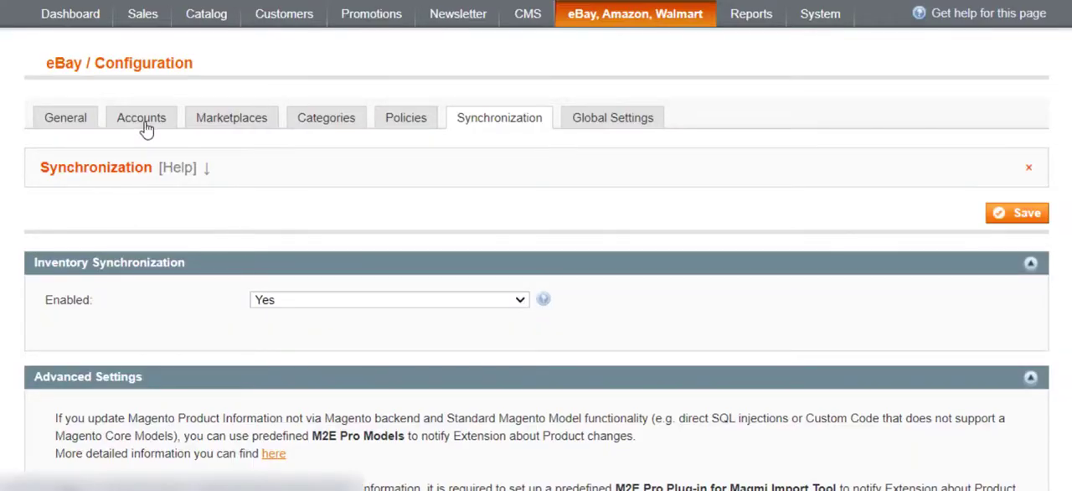
Open the sandbox eBay account for editing and set Product Linking to Yes in its Unmanaged Listings settings
{"action": "left_click", "coordinate": [148, 126]}
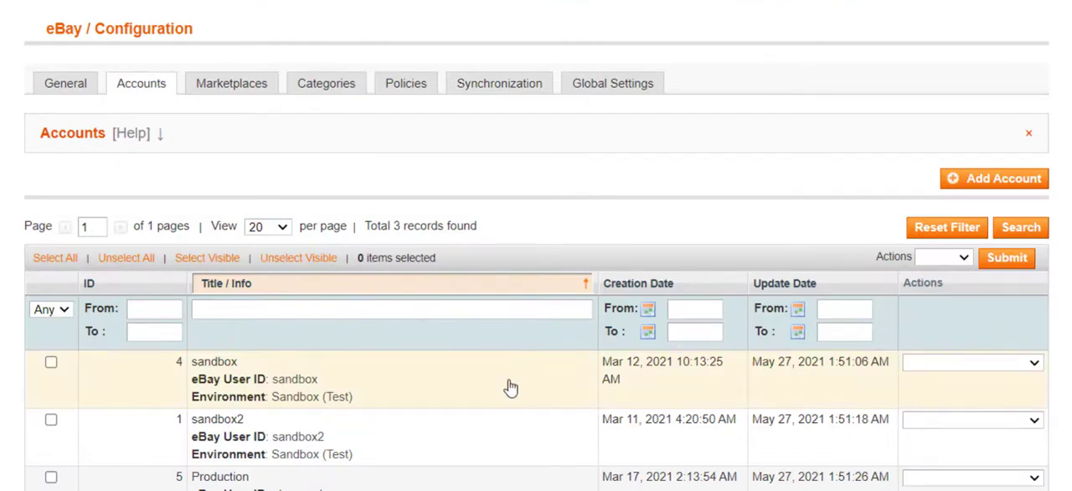
{"action": "left_click", "coordinate": [510, 387]}
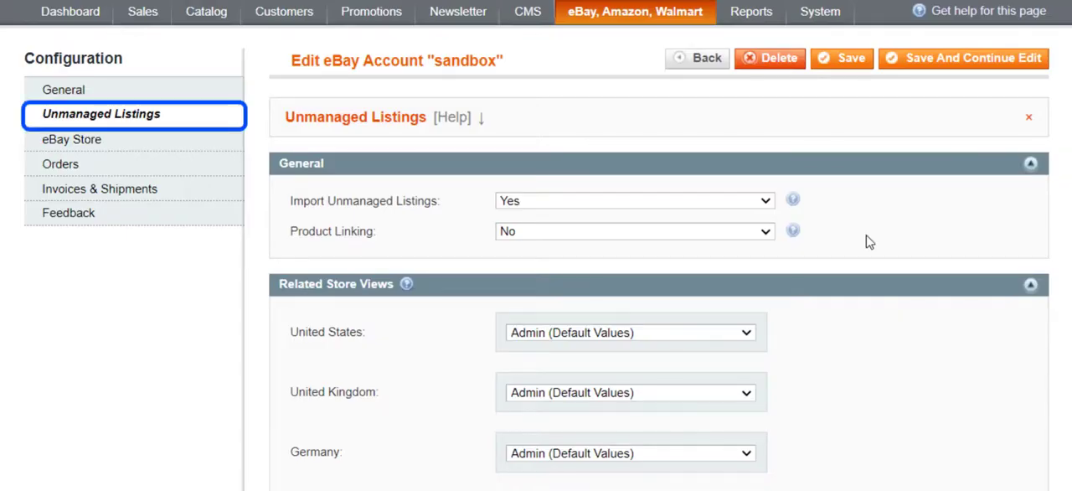
{"action": "left_click", "coordinate": [768, 240]}
{"action": "left_click", "coordinate": [760, 249]}
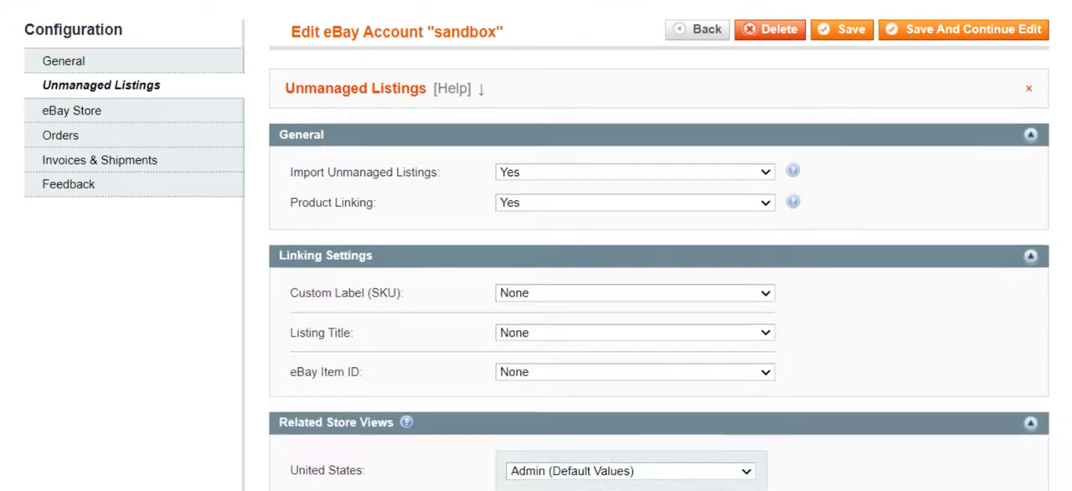
In the Linking Settings, match Custom Label (SKU) to Product SKU
{"action": "scroll", "coordinate": [843, 143], "scroll_direction": "down", "scroll_amount": 3}
{"action": "left_click", "coordinate": [742, 92]}
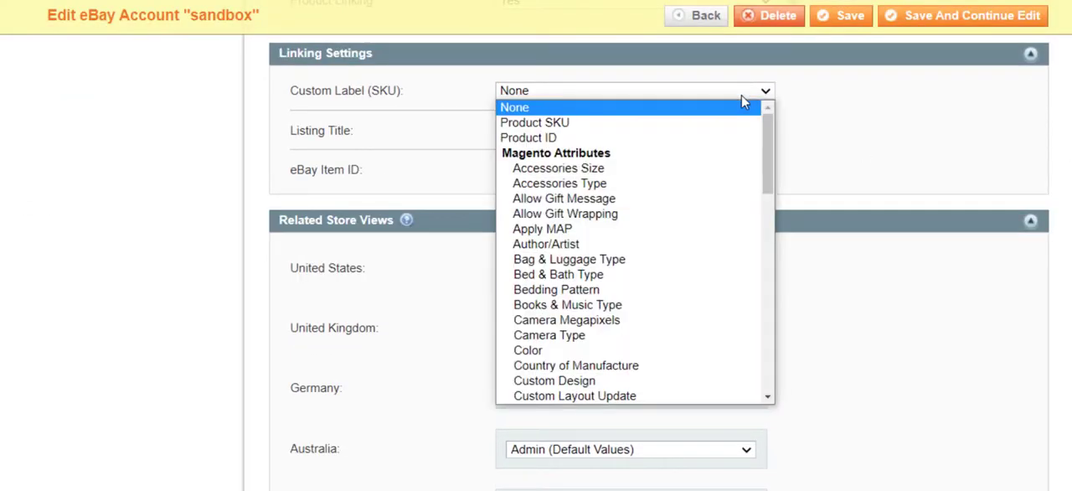
{"action": "left_click", "coordinate": [741, 123]}
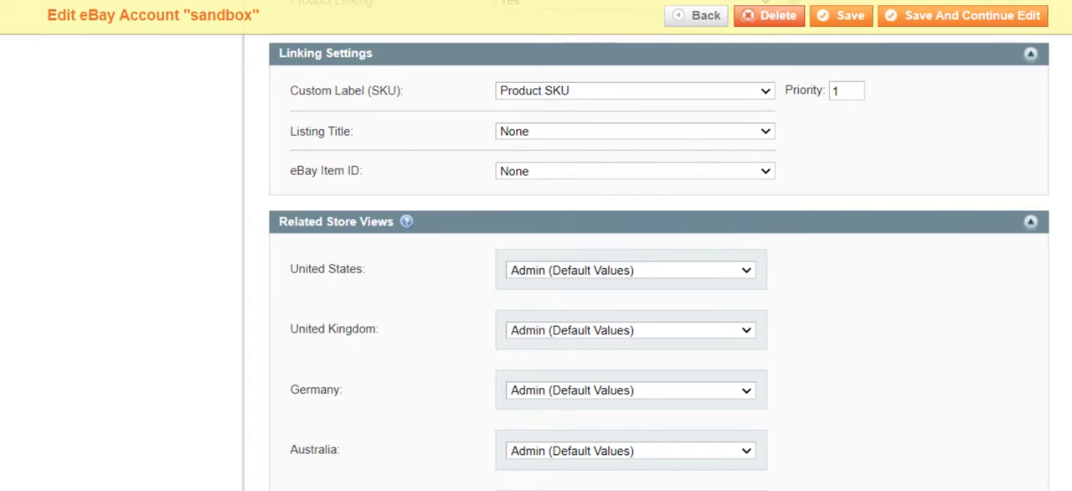
Set the related store views to English for United States and United Kingdom, and to German for Germany
{"action": "scroll", "coordinate": [742, 126], "scroll_direction": "down", "scroll_amount": 2}
{"action": "scroll", "coordinate": [746, 110], "scroll_direction": "down", "scroll_amount": 3}
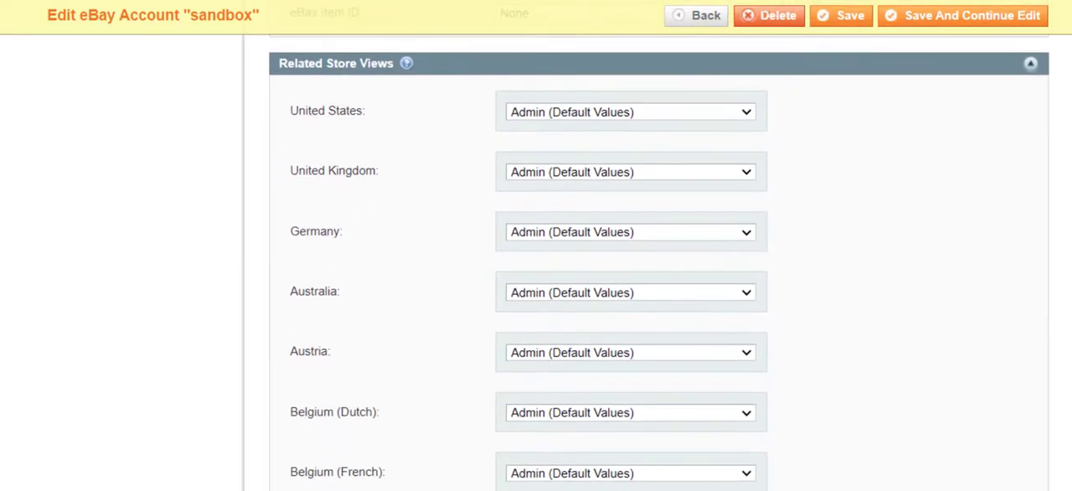
{"action": "left_click", "coordinate": [745, 110]}
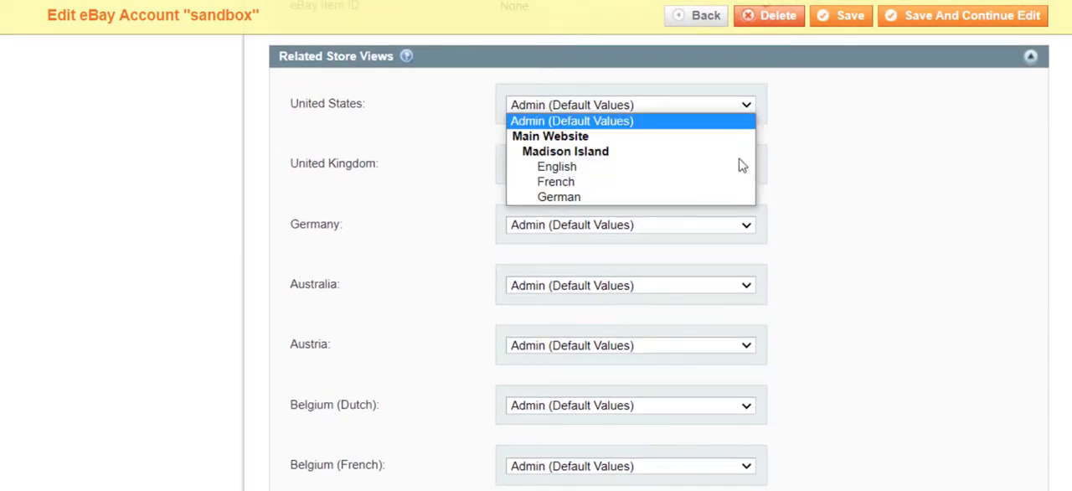
{"action": "left_click", "coordinate": [739, 173]}
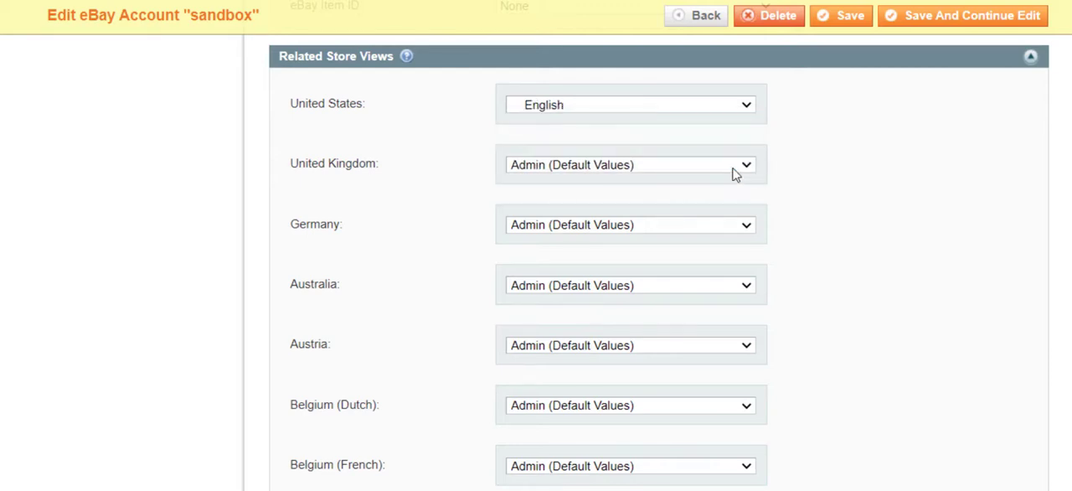
{"action": "left_click", "coordinate": [733, 168]}
{"action": "left_click", "coordinate": [688, 231]}
{"action": "left_click", "coordinate": [687, 226]}
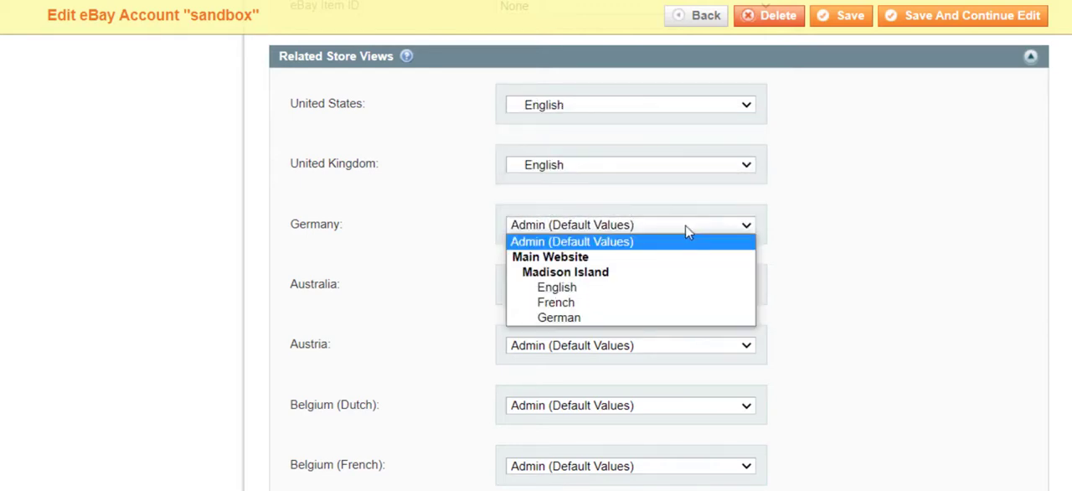
{"action": "left_click", "coordinate": [634, 317]}
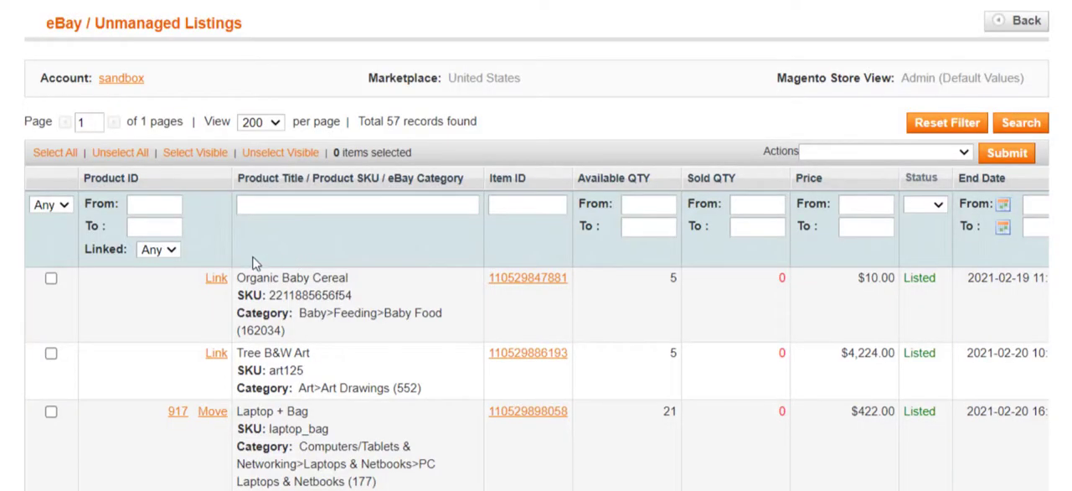
Filter the sandbox United States unmanaged listings with Linked set to No
{"action": "left_click", "coordinate": [170, 249]}
{"action": "left_click", "coordinate": [168, 282]}
{"action": "left_click", "coordinate": [1015, 125]}
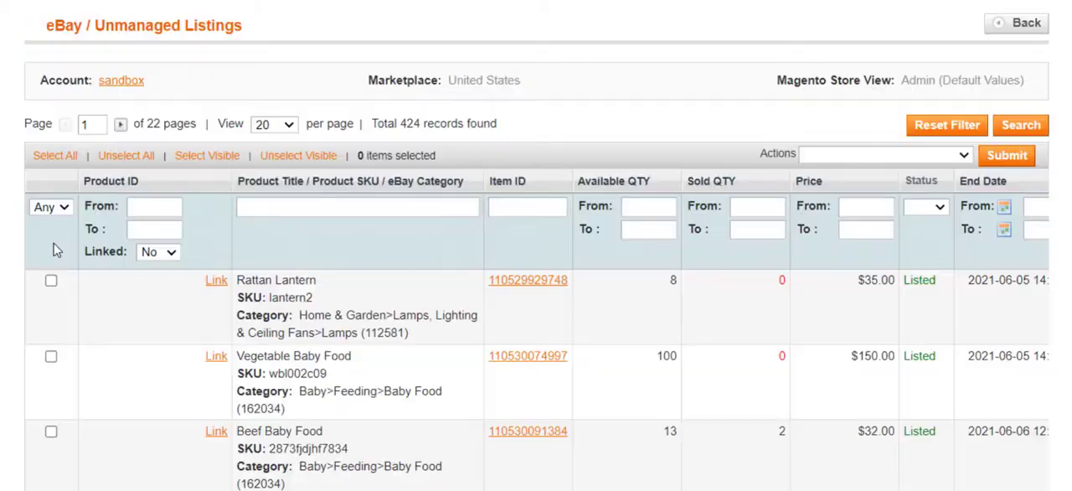
Select all the filtered unmanaged items and choose Link Item(s) Automatically for them
{"action": "left_click", "coordinate": [67, 160]}
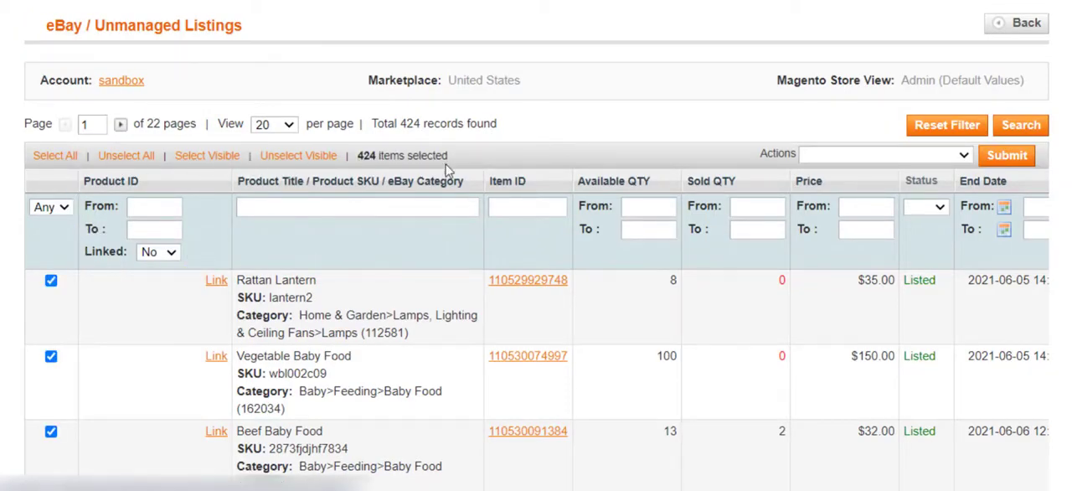
{"action": "left_click", "coordinate": [863, 157]}
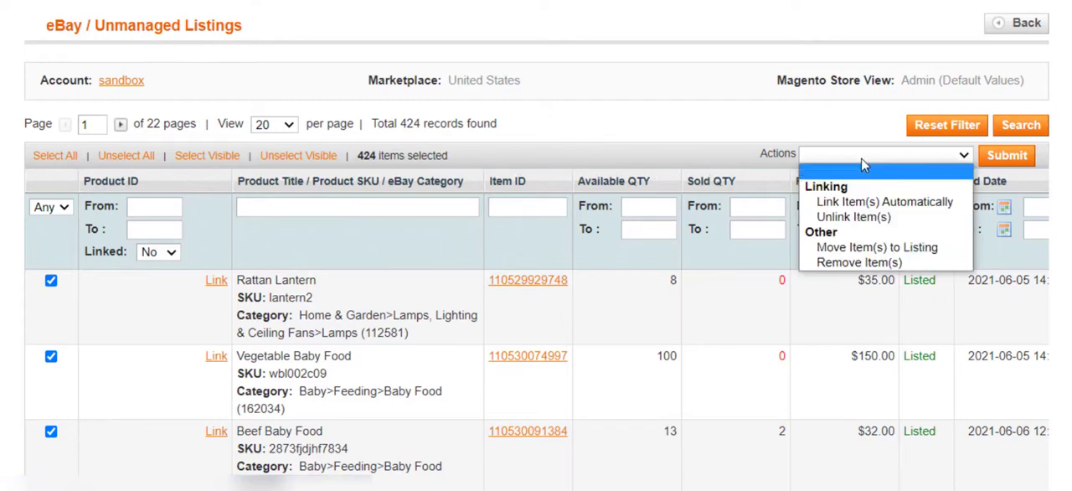
{"action": "left_click", "coordinate": [957, 204]}
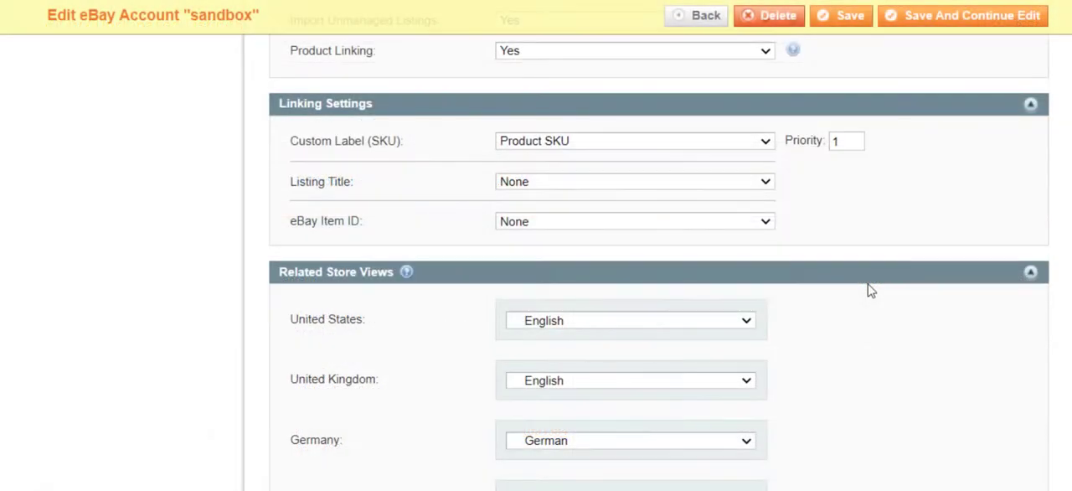
In the sandbox account's Linking Settings, set Custom Label (SKU) to None and choose a matching attribute for Listing Title
{"action": "left_click", "coordinate": [757, 143]}
{"action": "left_click", "coordinate": [759, 158]}
{"action": "left_click", "coordinate": [759, 180]}
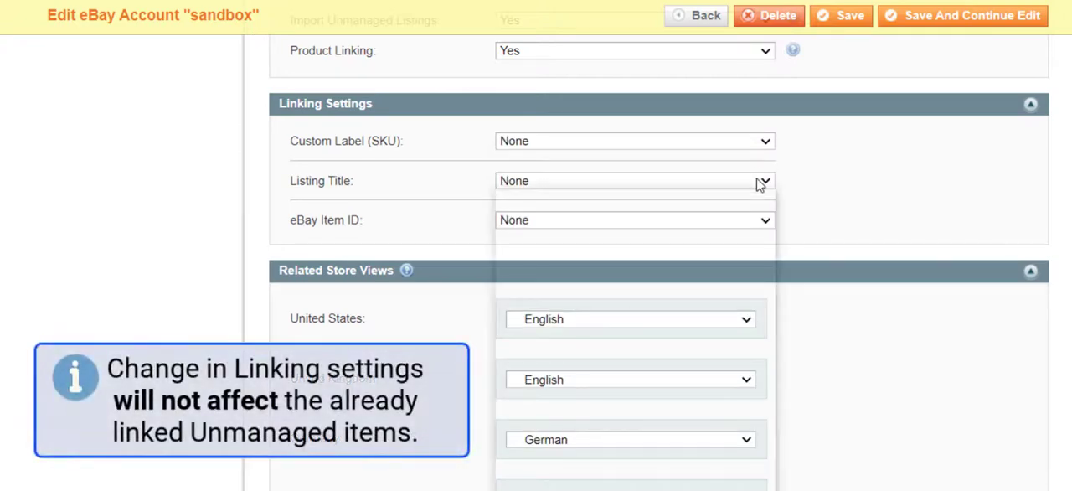
{"action": "left_click", "coordinate": [754, 212]}
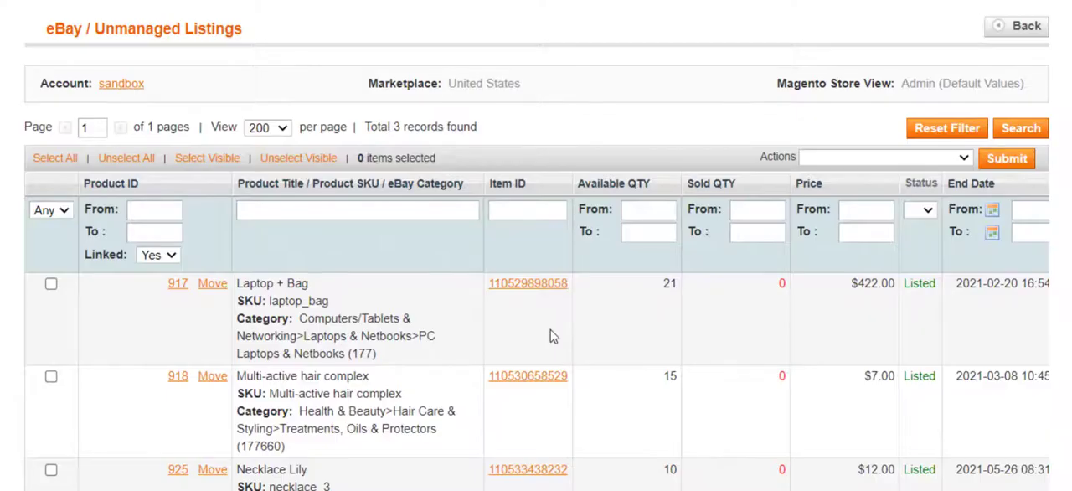
Unlink the Laptop + Bag item from its Magento product
{"action": "left_click", "coordinate": [51, 284]}
{"action": "left_click", "coordinate": [804, 158]}
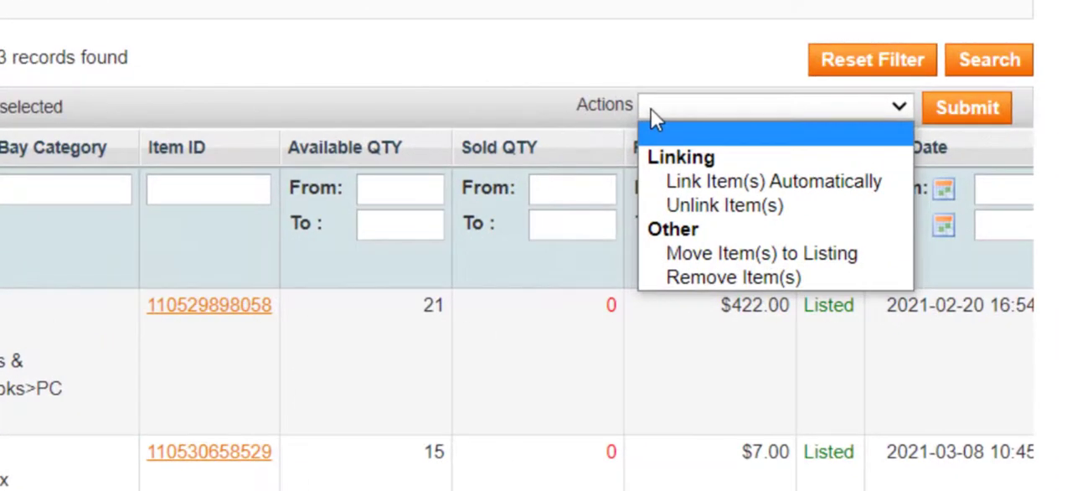
{"action": "left_click", "coordinate": [713, 206]}
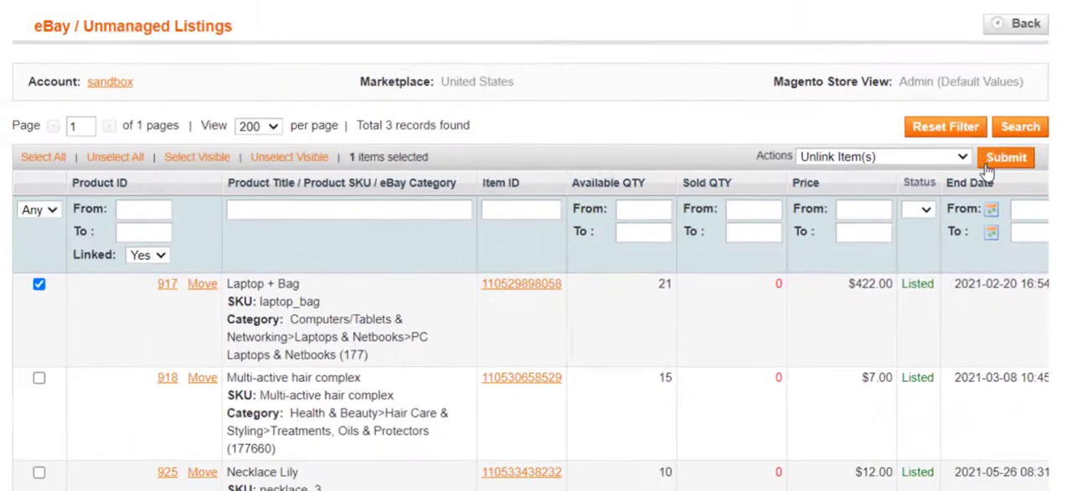
{"action": "left_click", "coordinate": [989, 168]}
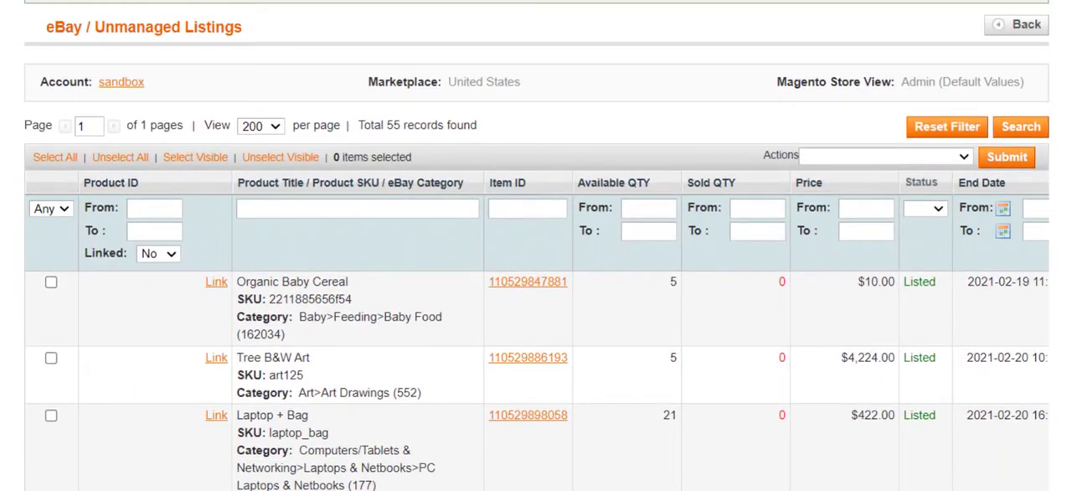
Select the unlinked Laptop + Bag item and choose Link Item(s) Automatically for it
{"action": "left_click", "coordinate": [51, 416]}
{"action": "left_click", "coordinate": [909, 164]}
{"action": "left_click", "coordinate": [948, 204]}
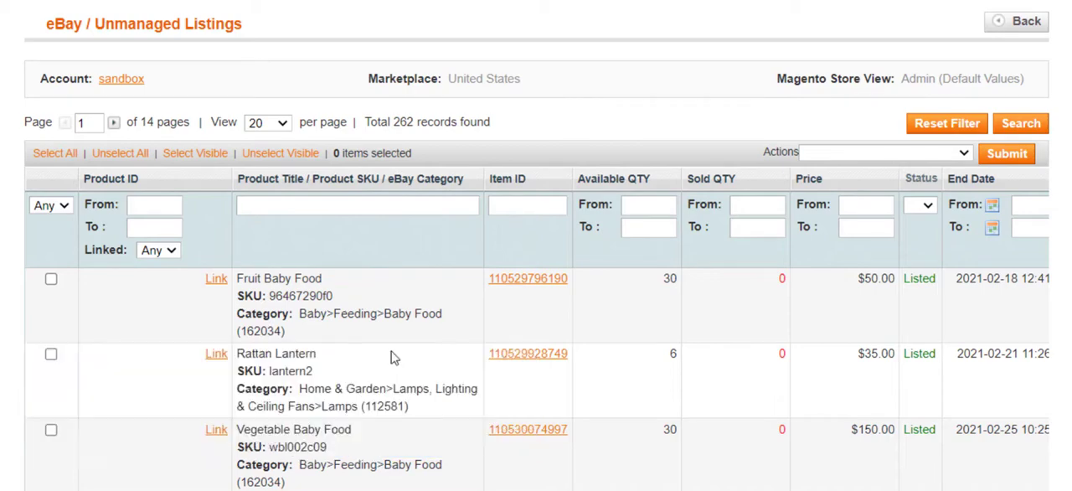
Manually link the unmanaged Fruit Baby Food item to the Magento product Fruit Baby Food with ID 932
{"action": "left_click", "coordinate": [214, 281]}
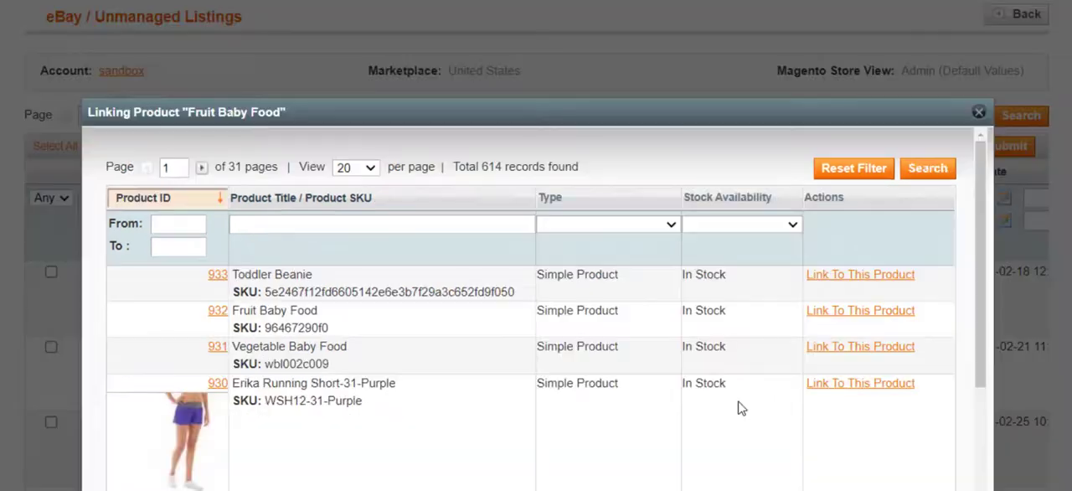
{"action": "left_click", "coordinate": [821, 314]}
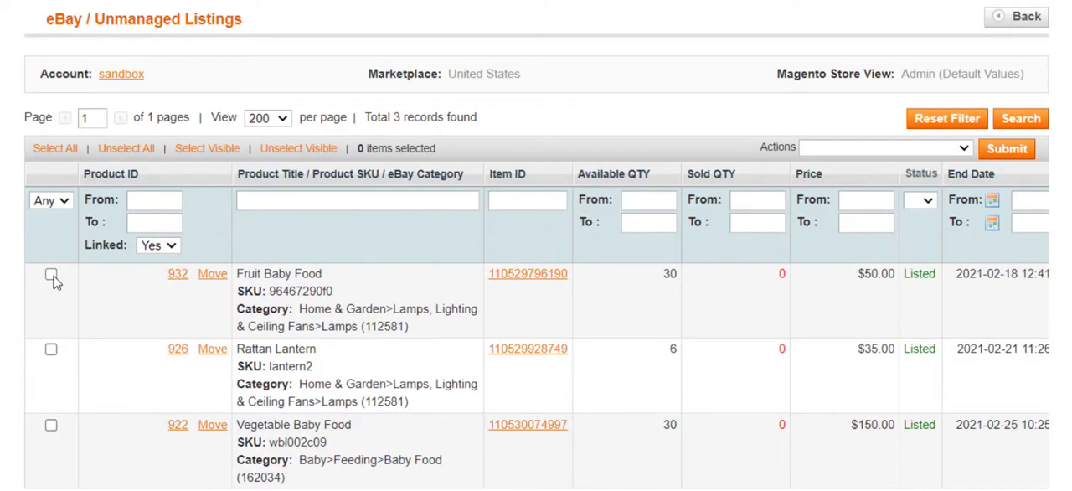
Select the Fruit Baby Food and Vegetable Baby Food items and submit Move Item(s) to Listing for them
{"action": "left_click", "coordinate": [51, 274]}
{"action": "left_click", "coordinate": [51, 426]}
{"action": "left_click", "coordinate": [895, 148]}
{"action": "left_click", "coordinate": [871, 226]}
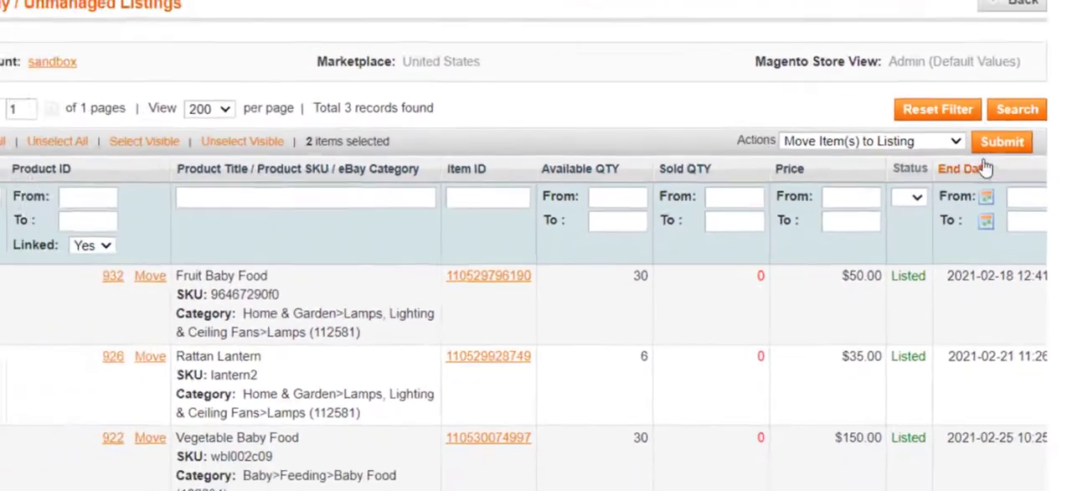
{"action": "left_click", "coordinate": [1001, 142]}
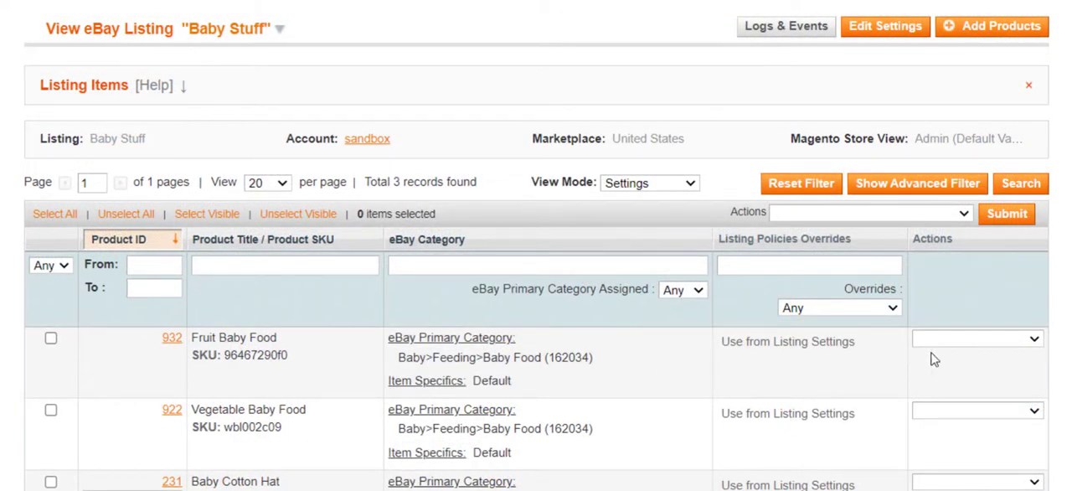
{"action": "left_click", "coordinate": [958, 341]}
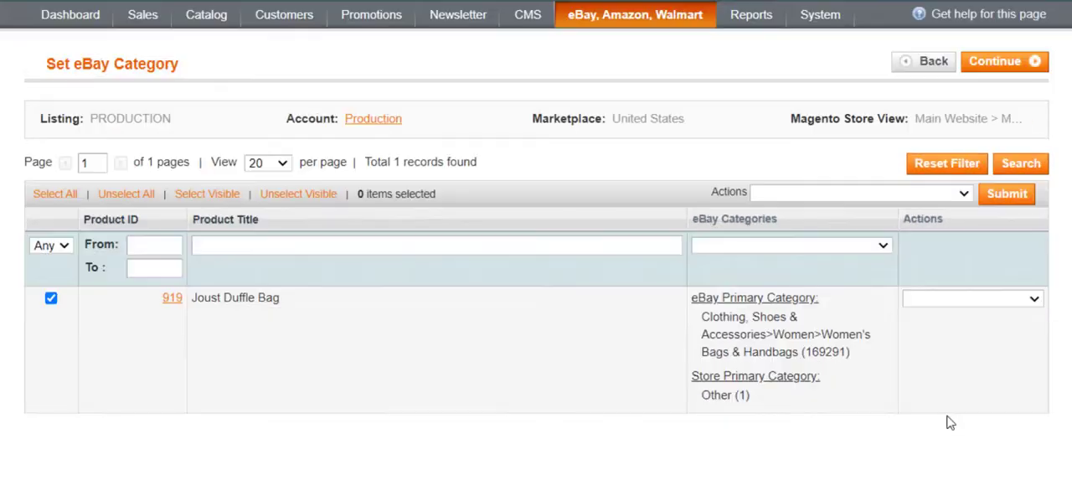
Edit the Joust Duffle Bag's category settings, giving it Default item specifics, and continue past the eBay category assignment
{"action": "left_click", "coordinate": [971, 299]}
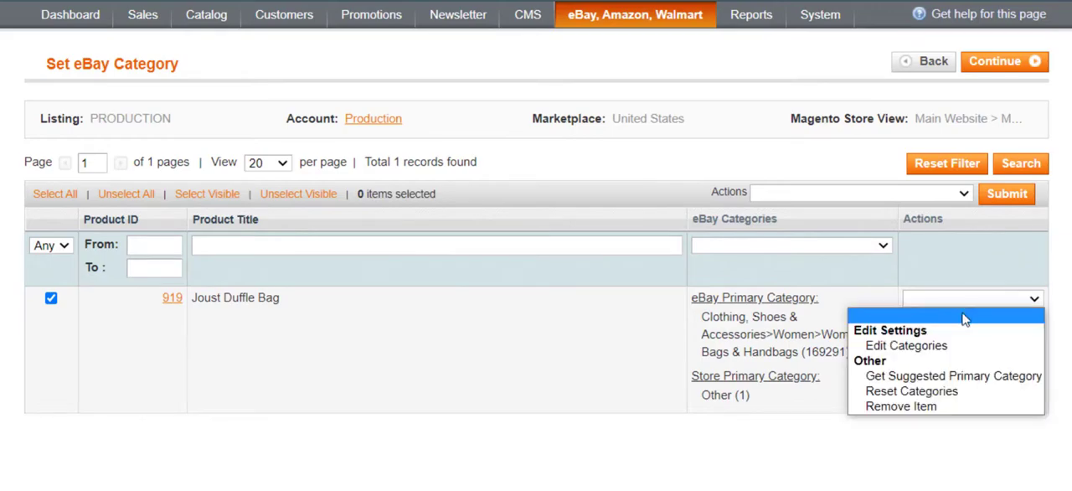
{"action": "left_click", "coordinate": [955, 347]}
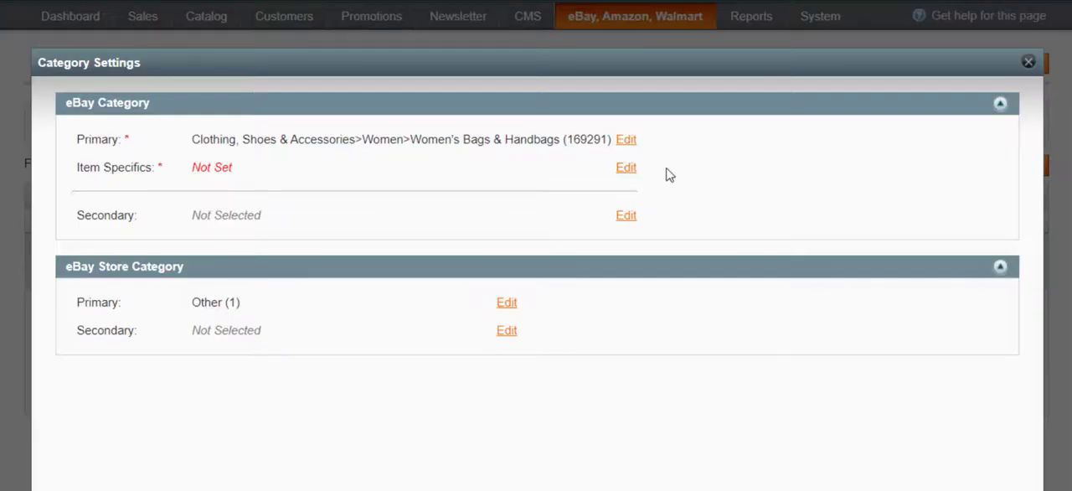
{"action": "left_click", "coordinate": [628, 168]}
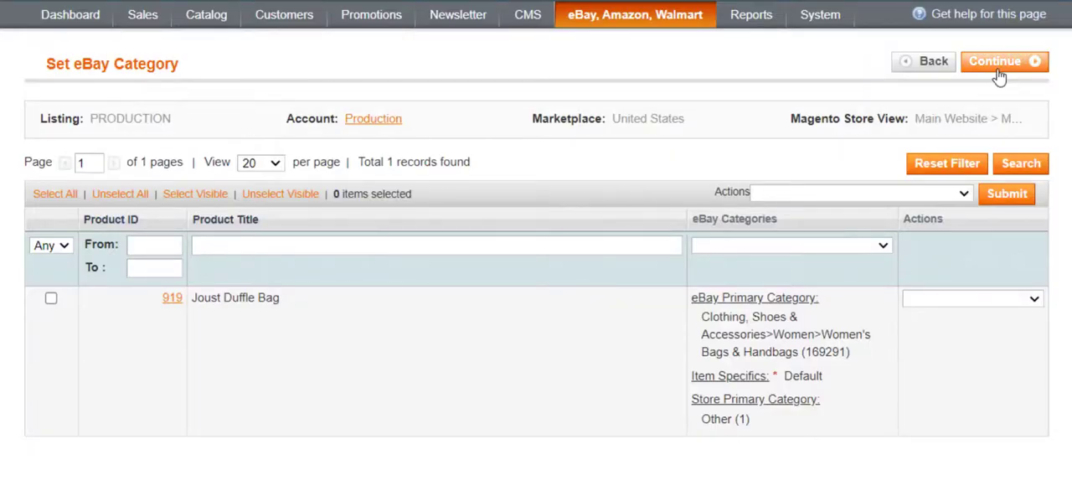
{"action": "left_click", "coordinate": [999, 76]}
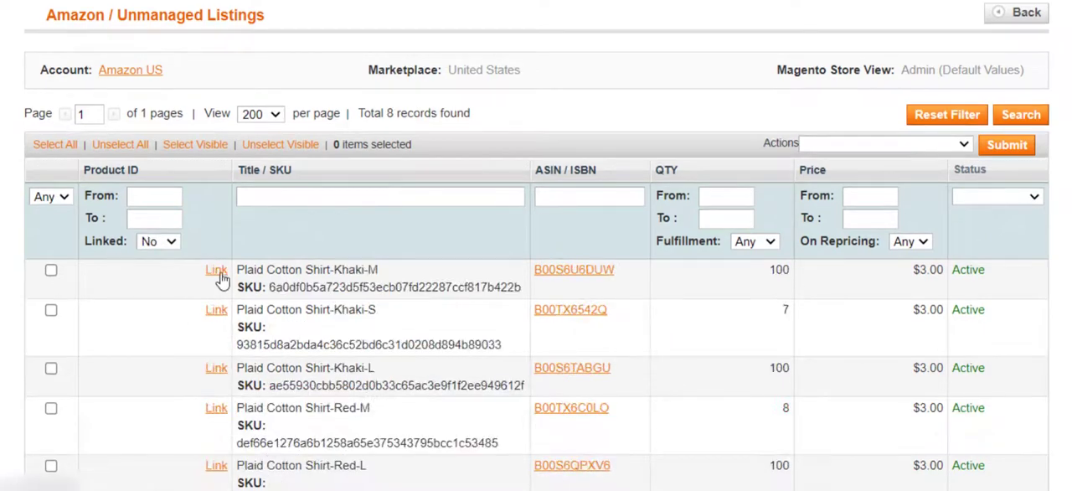
Link the unmanaged Amazon items Plaid Cotton Shirt-Khaki-M and Plaid Cotton Shirt-Khaki-S to Magento products 932 and 931 respectively
{"action": "left_click", "coordinate": [217, 271]}
{"action": "left_click", "coordinate": [758, 315]}
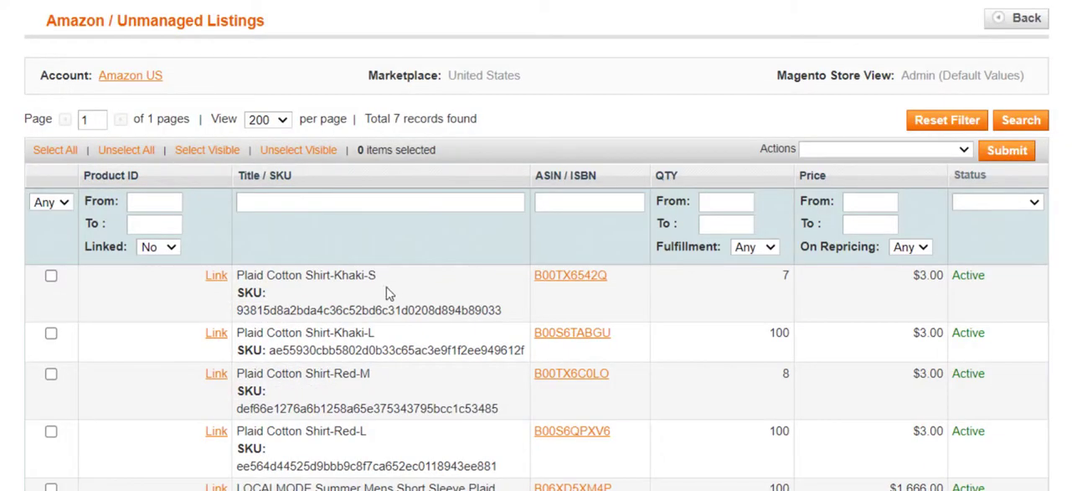
{"action": "left_click", "coordinate": [215, 276]}
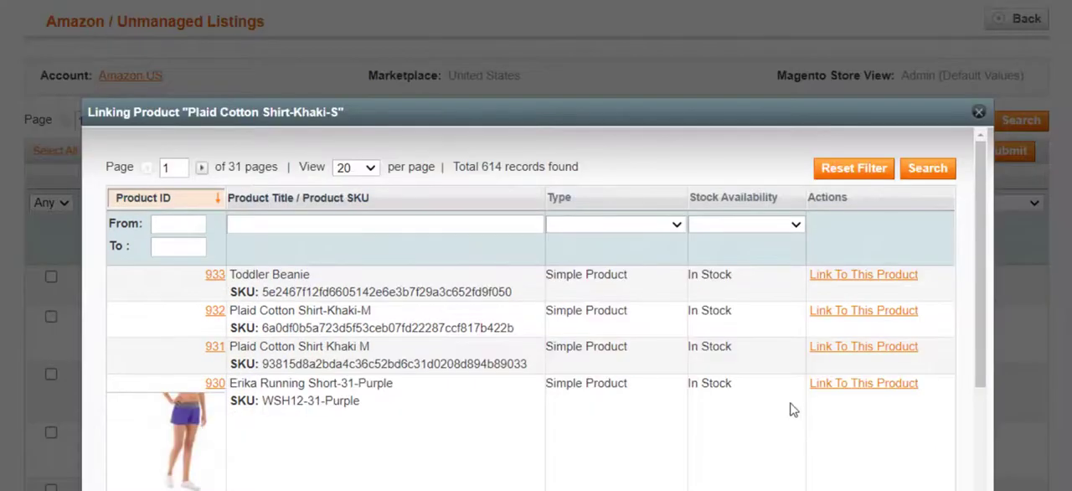
{"action": "left_click", "coordinate": [828, 354]}
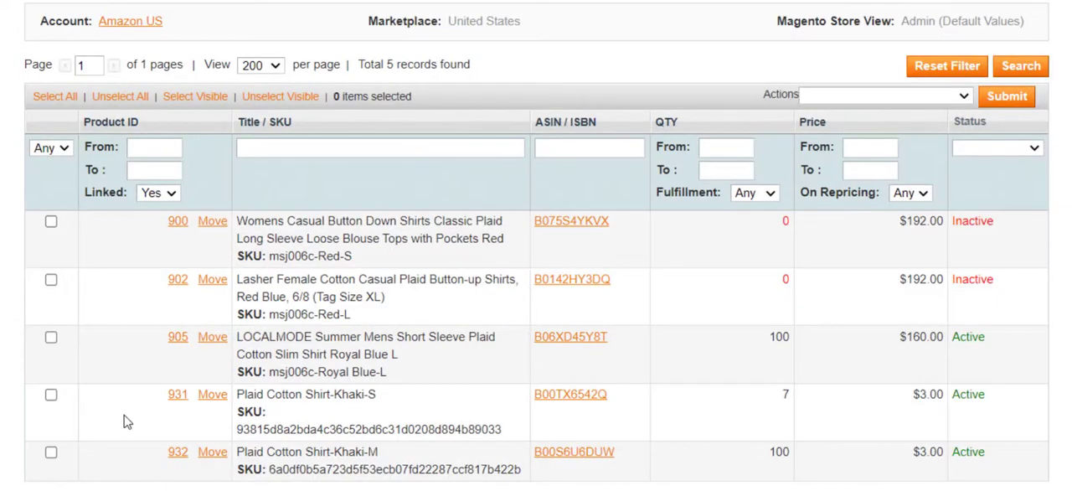
Move the linked Plaid Cotton Shirt-Khaki-S and Plaid Cotton Shirt-Khaki-M items together into an M2E Pro listing
{"action": "left_click", "coordinate": [51, 394]}
{"action": "left_click", "coordinate": [52, 453]}
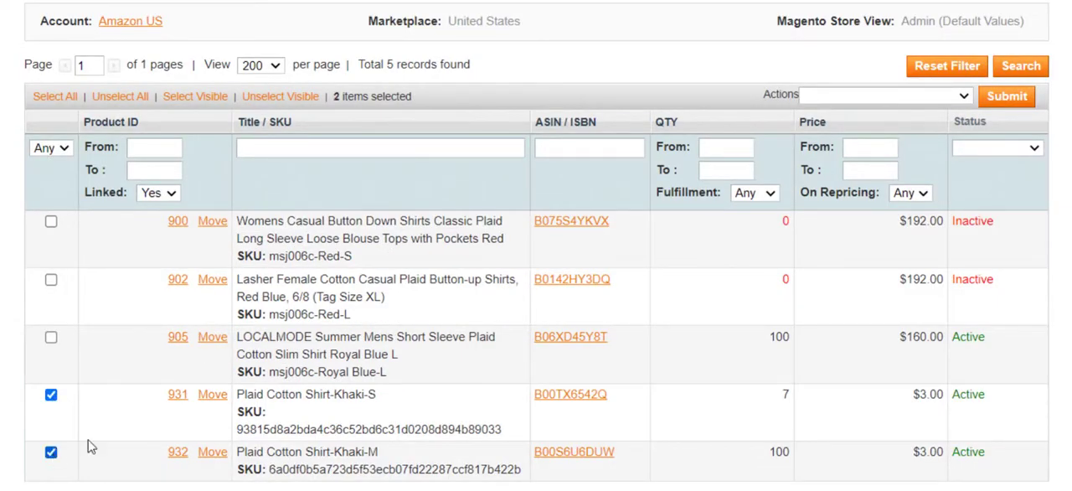
{"action": "left_click", "coordinate": [930, 95]}
{"action": "left_click", "coordinate": [889, 191]}
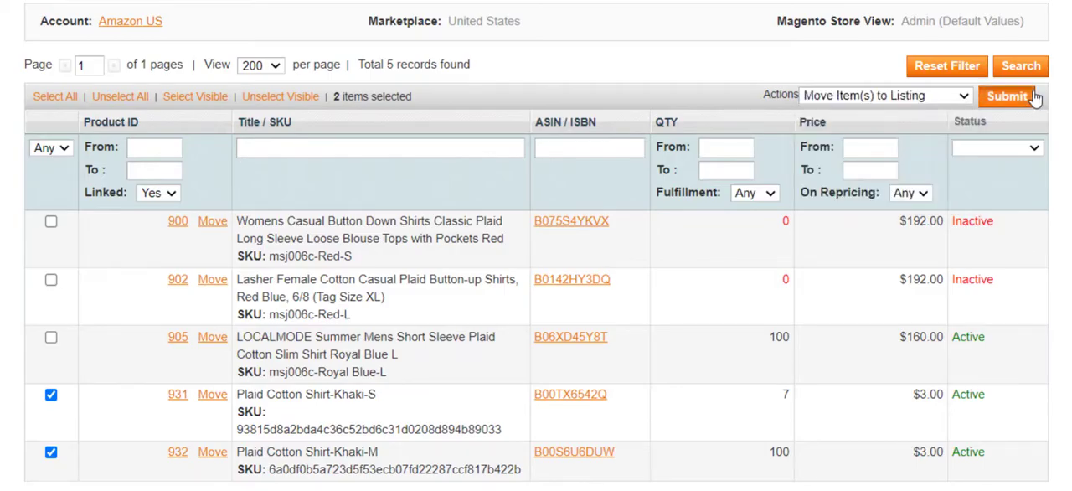
{"action": "left_click", "coordinate": [1027, 97]}
{"action": "left_click", "coordinate": [814, 320]}
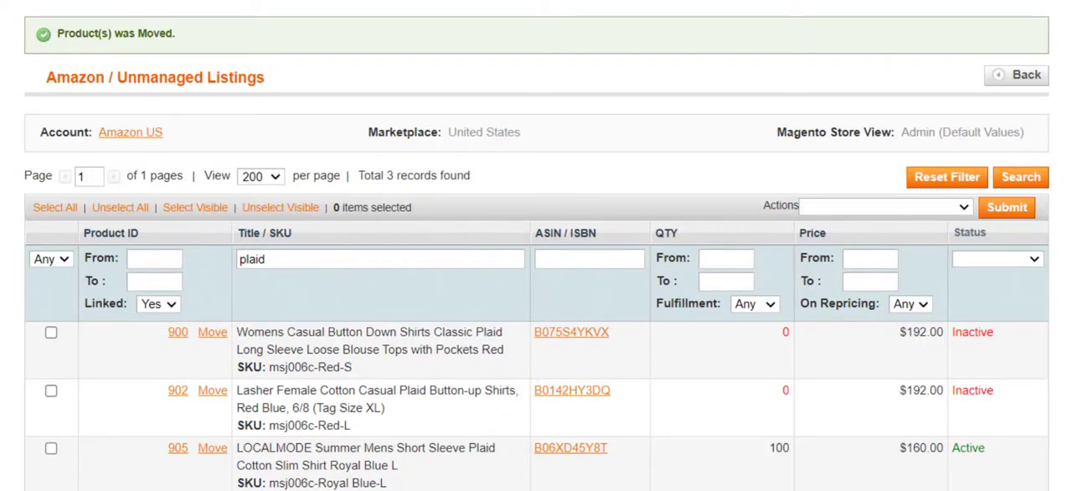